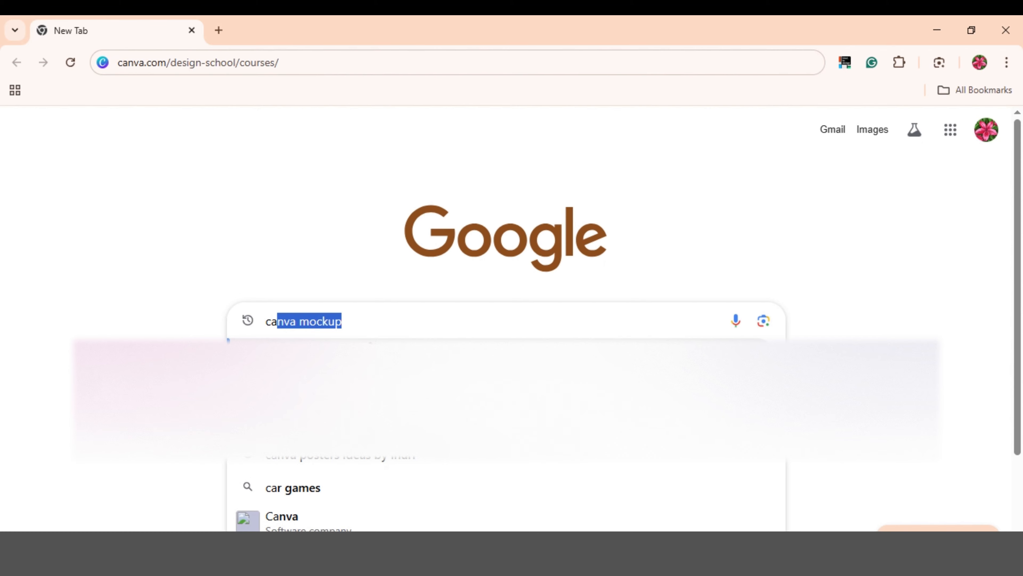
Search Google for 'canva' and open the 'Canva: Visual Suite for Everyone' result.
left_click(324, 518)
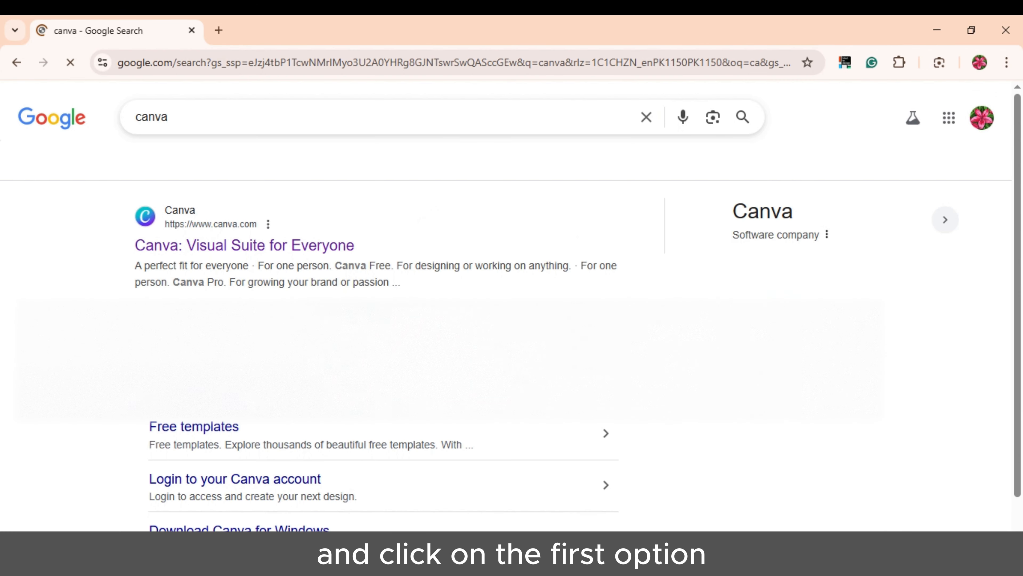
left_click(441, 247)
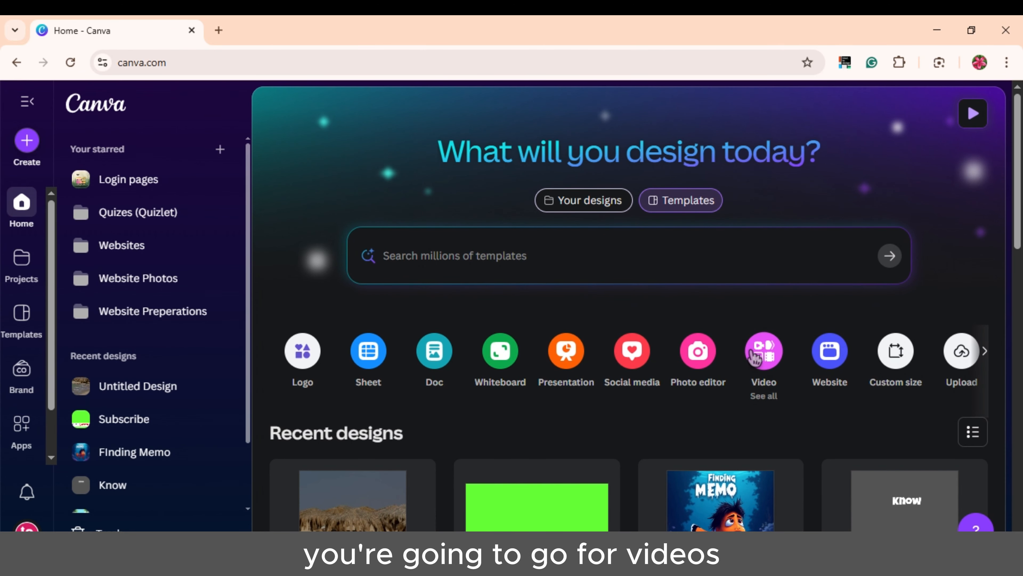
Create a blank Mobile Video design and close the Home - Canva tab.
left_click(764, 353)
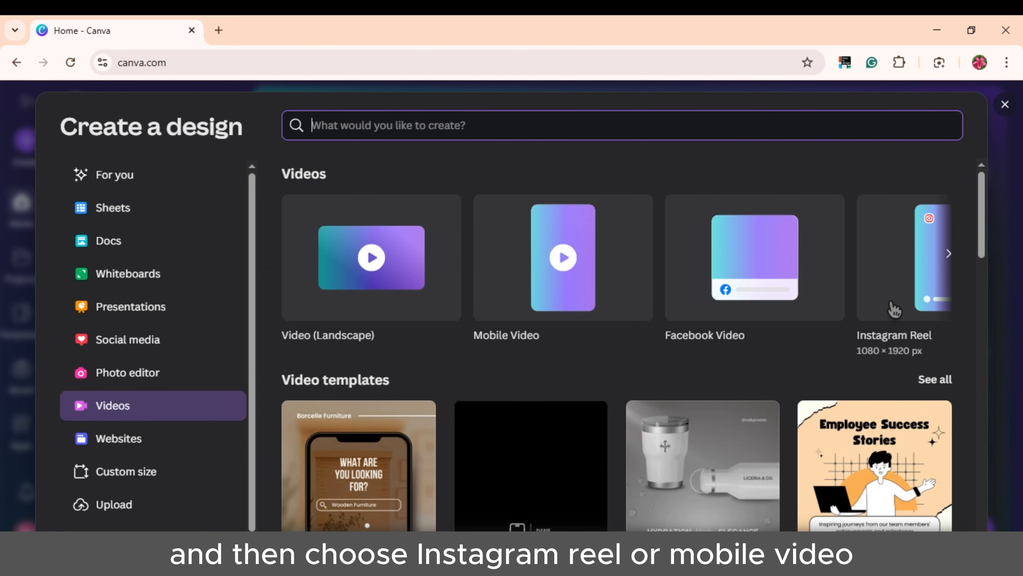
left_click(559, 259)
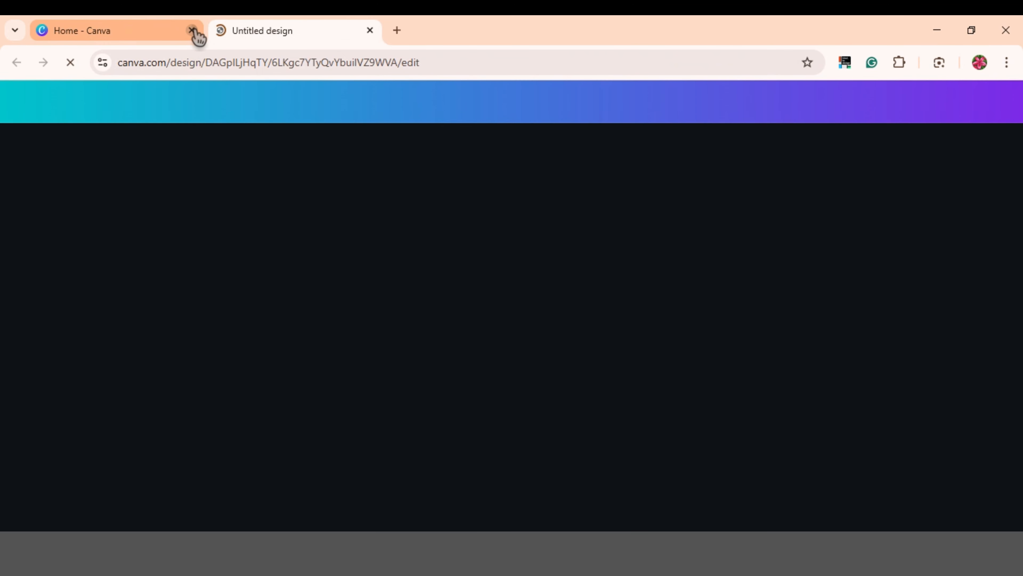
left_click(192, 30)
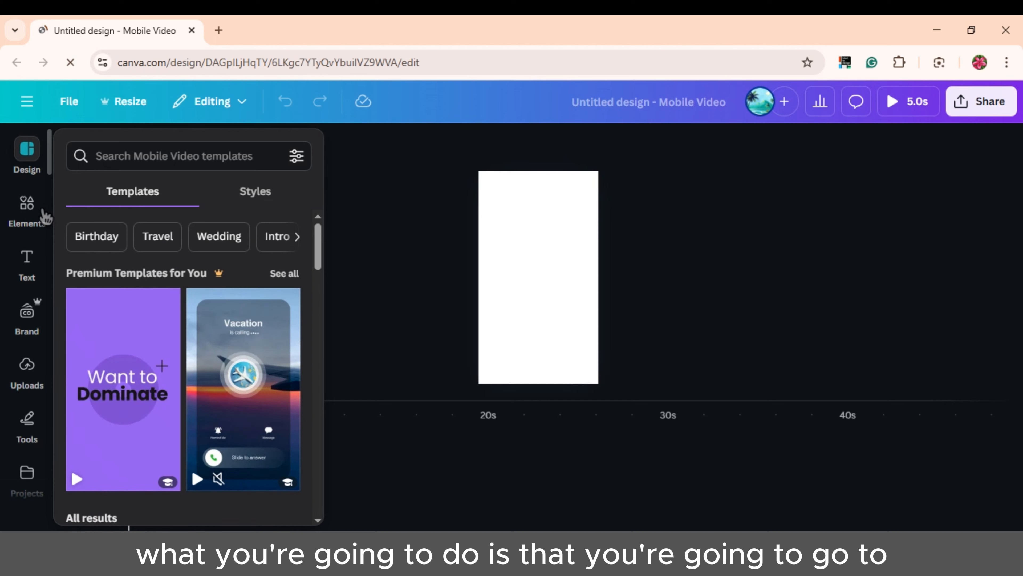
Search the Elements library for 'pink beach sunset' using the recent search suggestion.
left_click(36, 212)
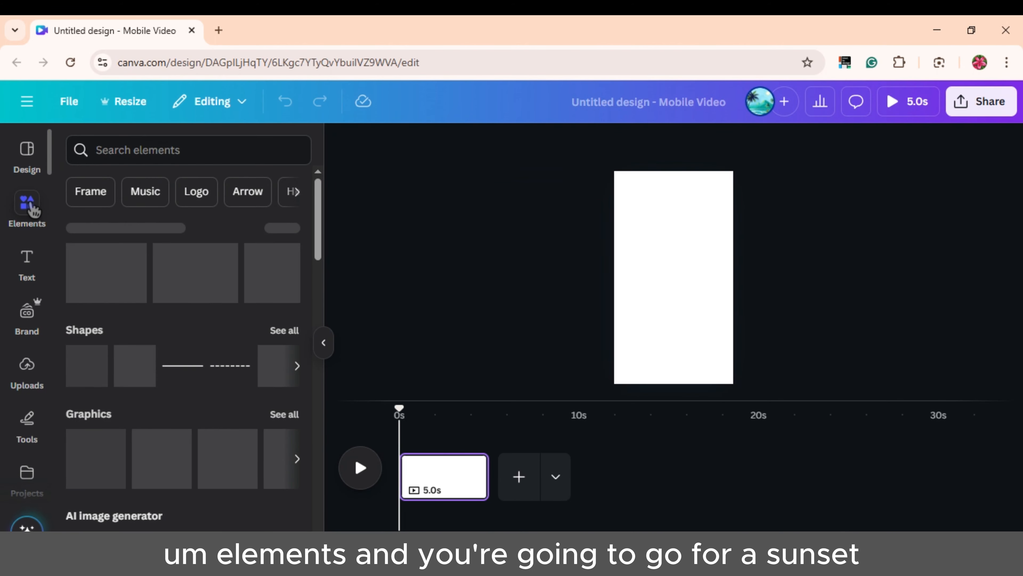
left_click(171, 147)
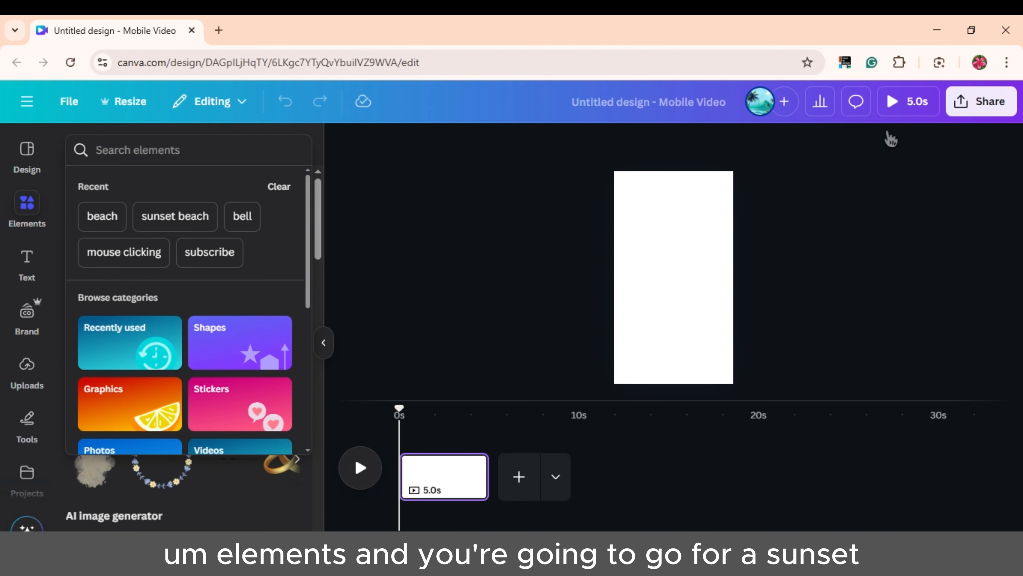
left_click(511, 158)
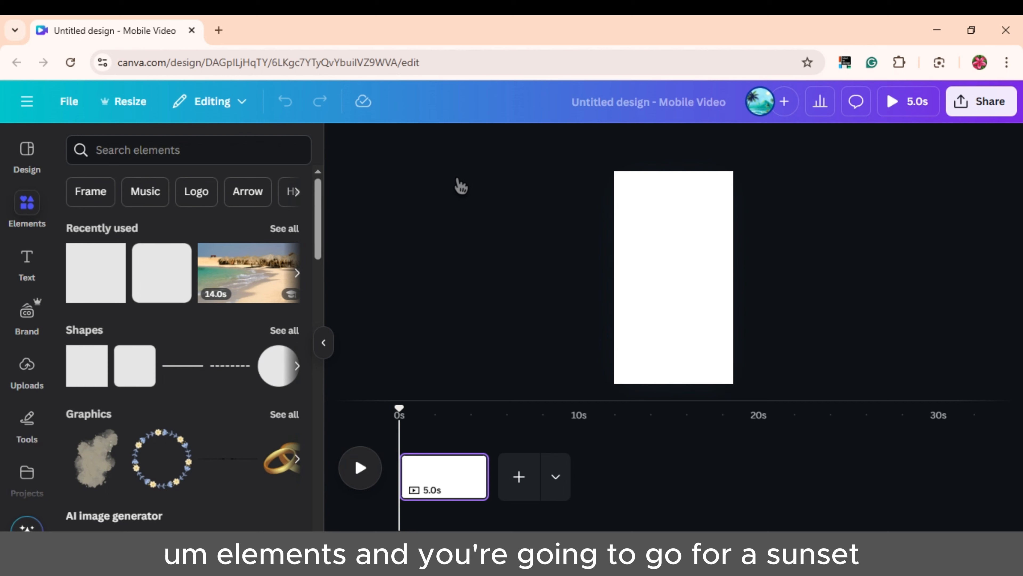
left_click(235, 142)
key("super+d")
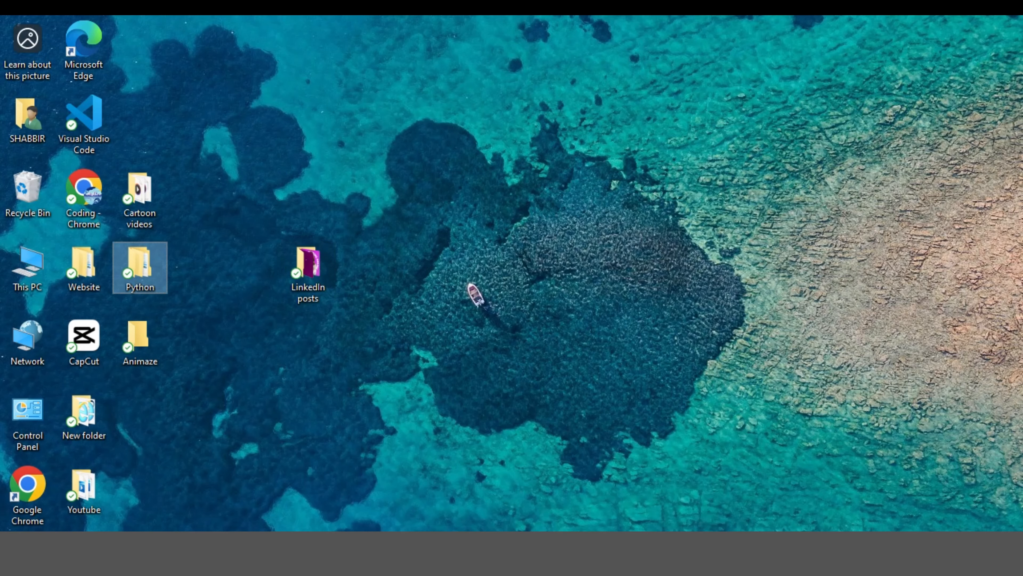
key("super+d")
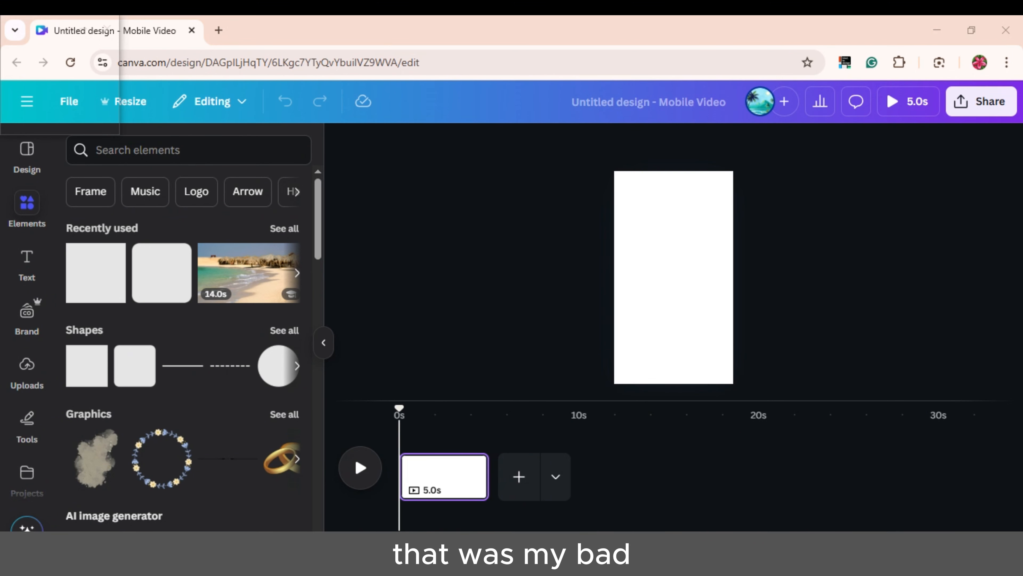
left_click(217, 151)
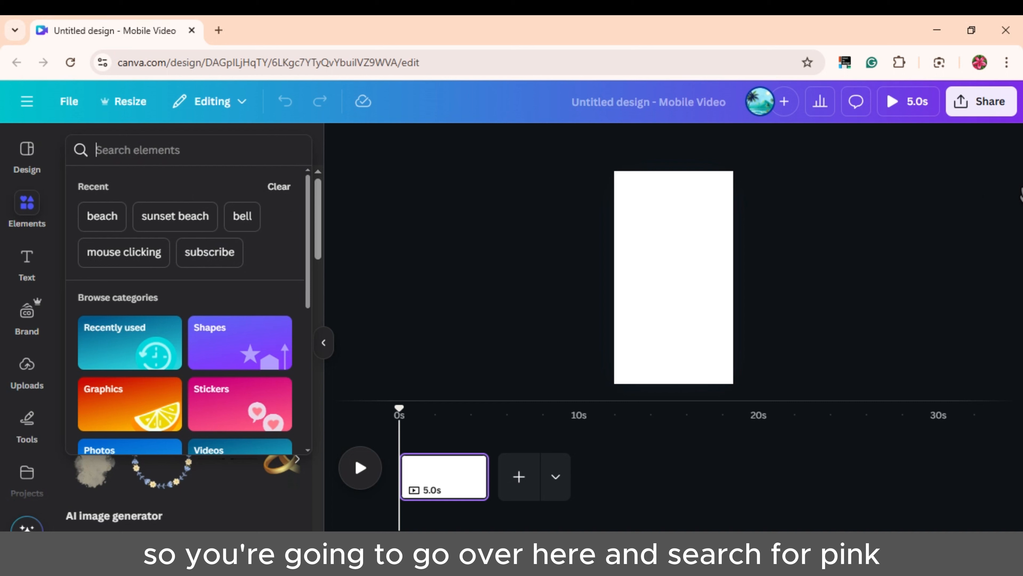
type("s")
key("BackSpace")
type("pi")
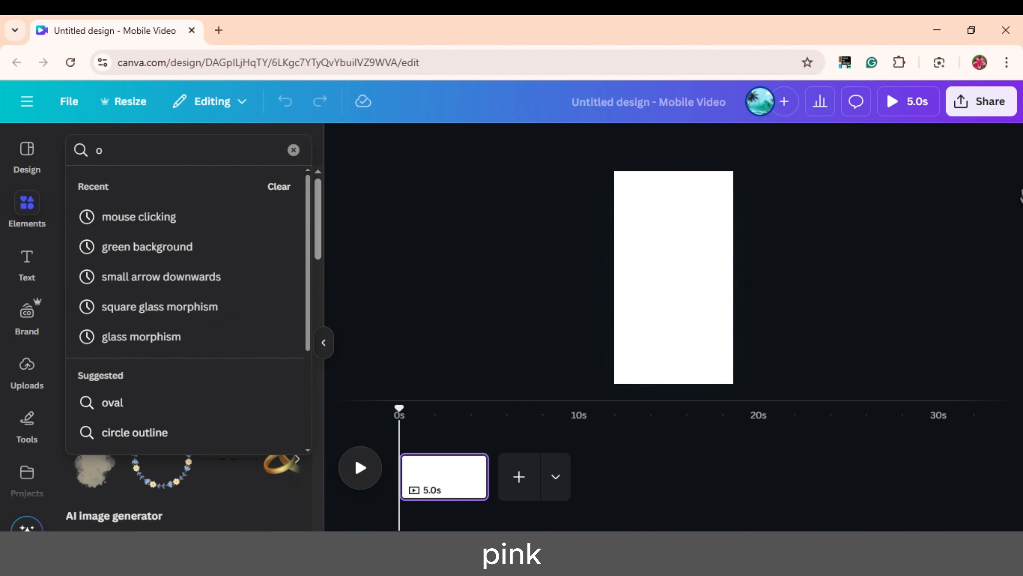
type("n")
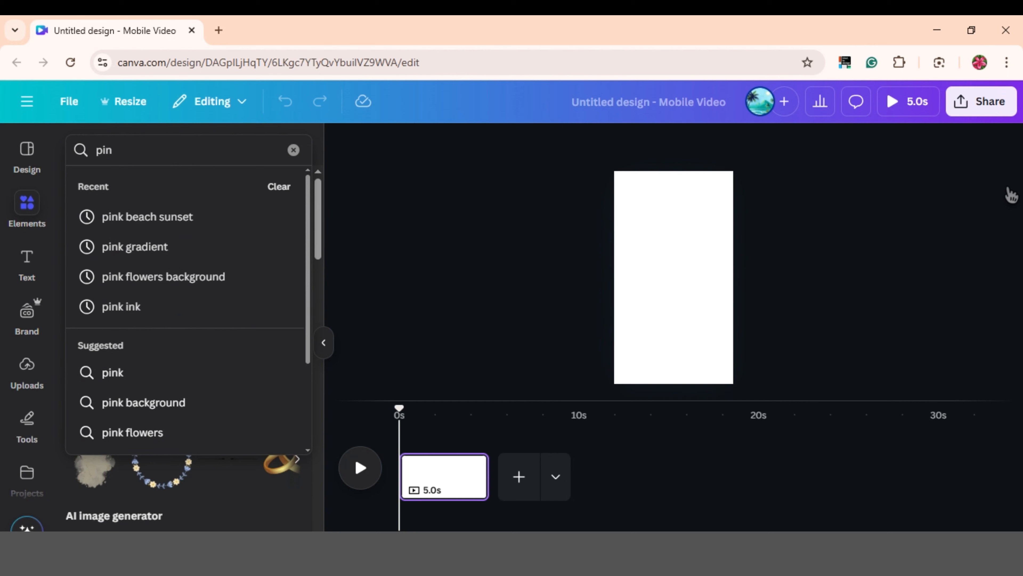
left_click(177, 217)
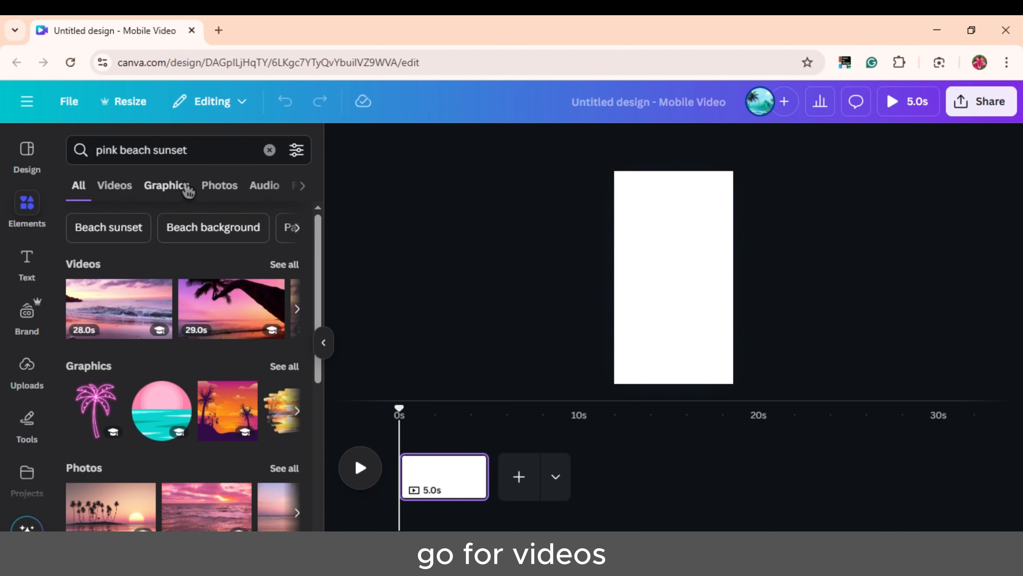
Filter the results to Videos and add the palm-tree beach sunset clip to the page.
left_click(118, 186)
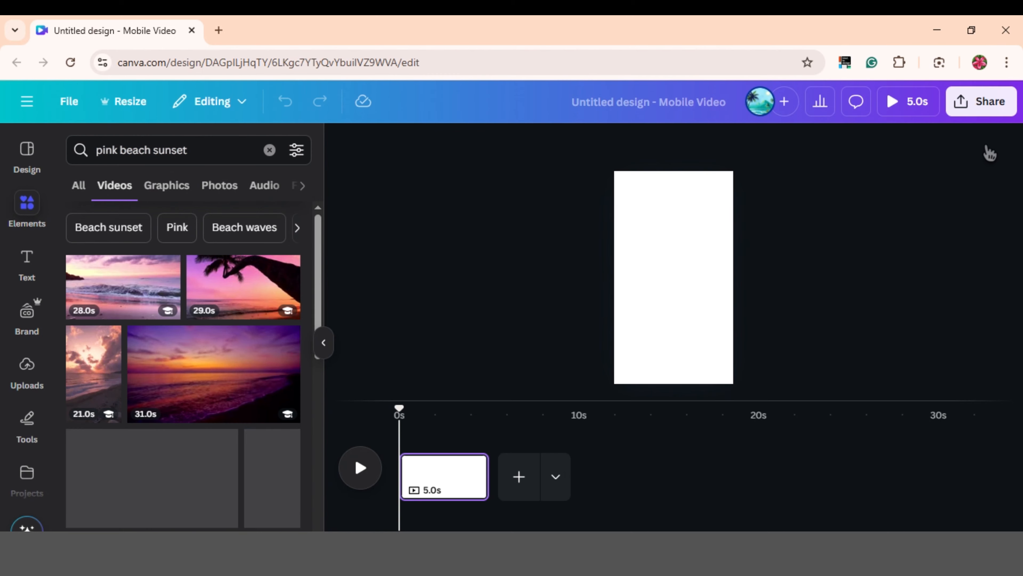
scroll(177, 393, "down", 5)
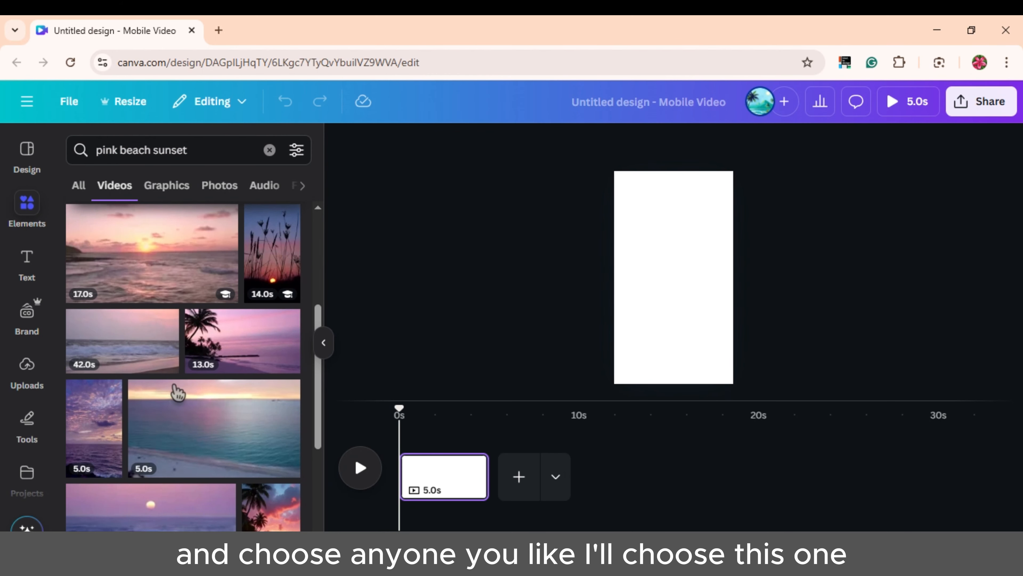
scroll(237, 440, "down", 3)
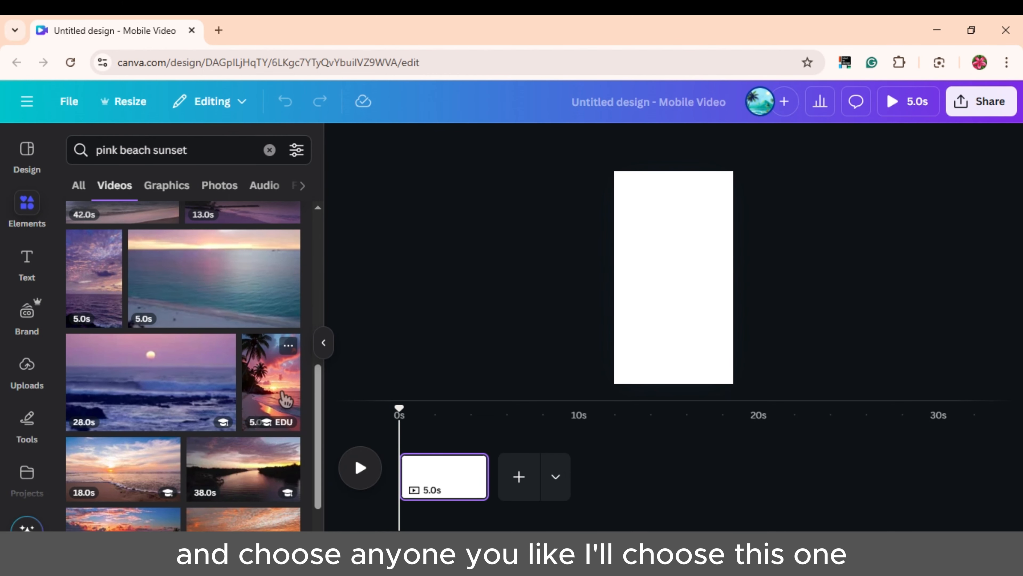
left_click(285, 398)
Move and enlarge the clip so it fills the whole vertical page.
left_click_drag(670, 278, 659, 247)
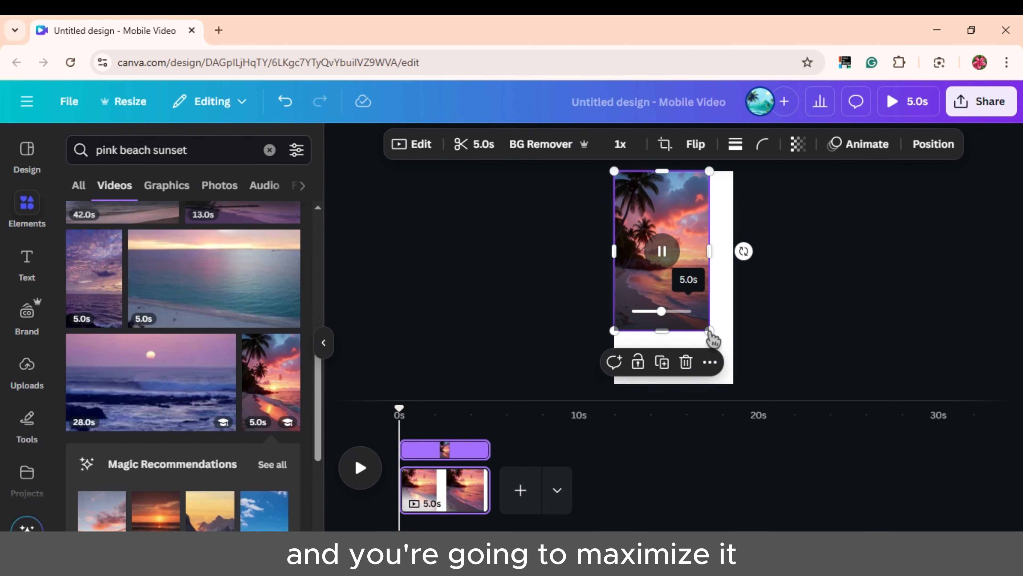
left_click_drag(707, 331, 722, 393)
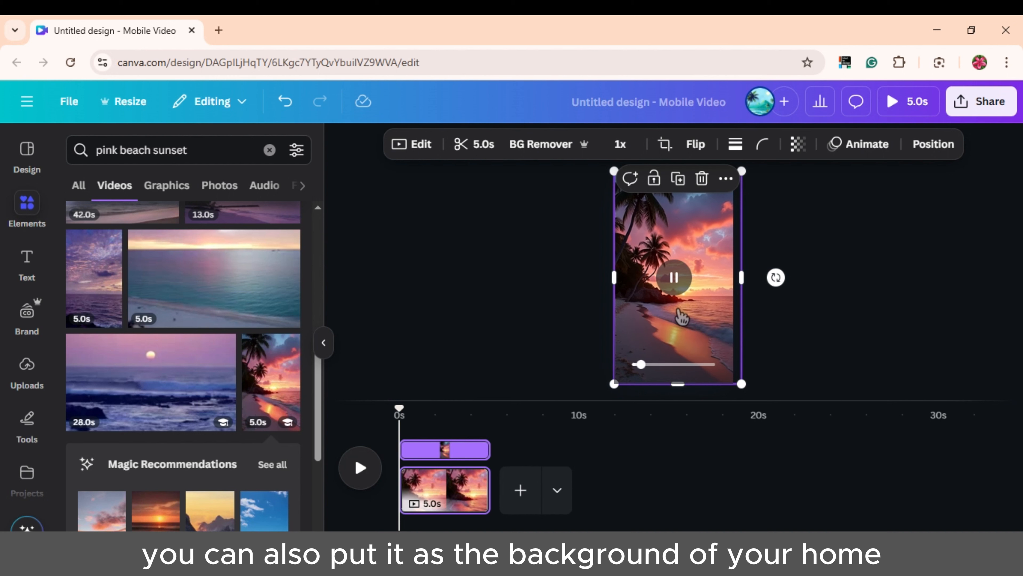
left_click_drag(681, 315, 673, 313)
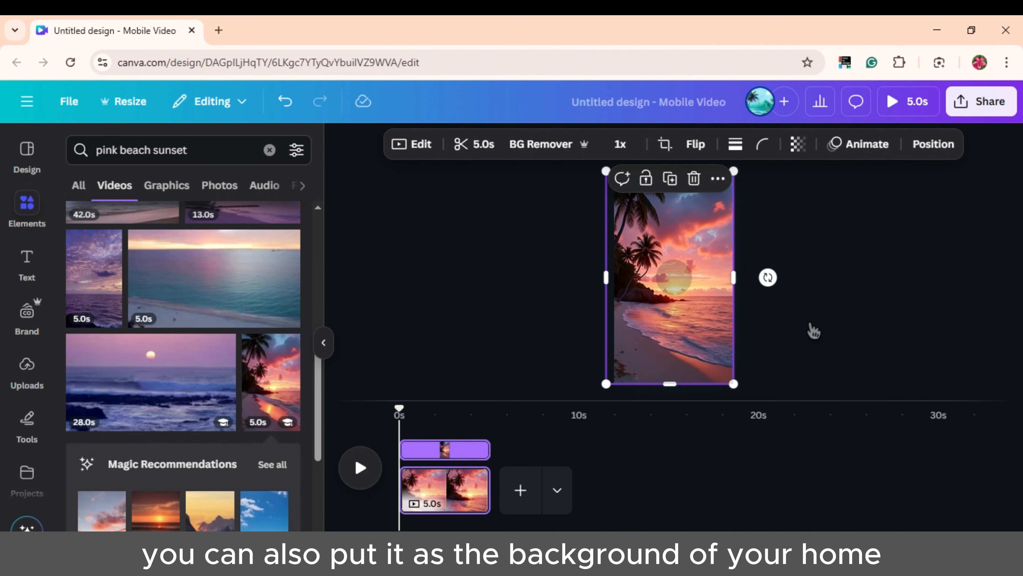
left_click(810, 331)
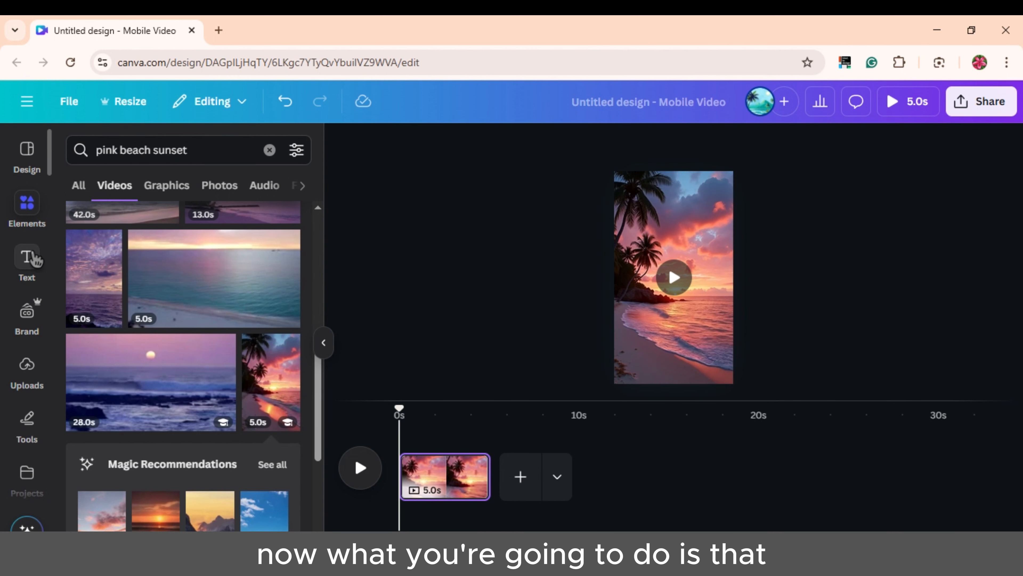
Add a crimson square from Shapes and stretch it to 1,080 × 1,920 over the page.
left_click(269, 150)
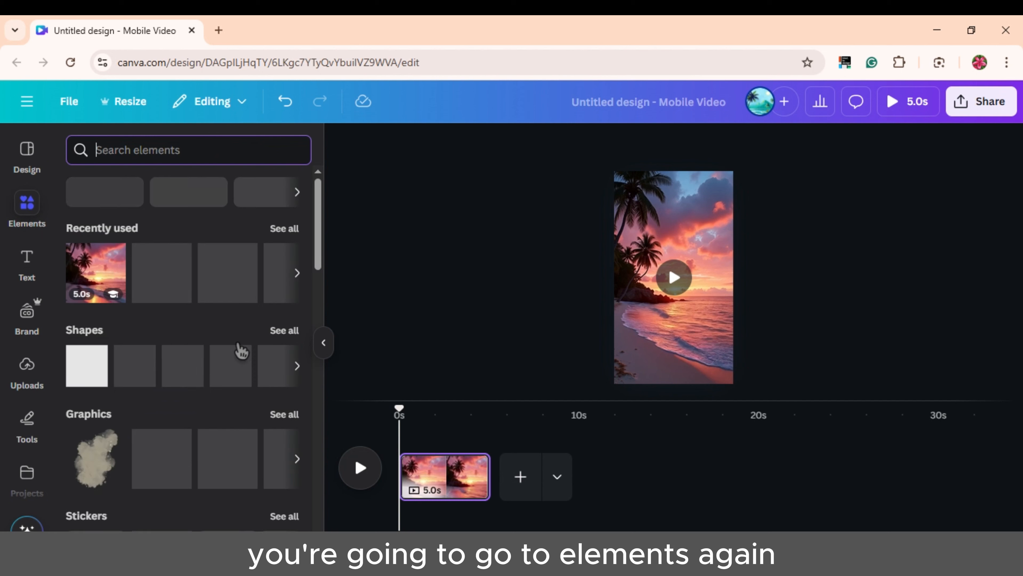
scroll(159, 455, "down", 2)
left_click(84, 293)
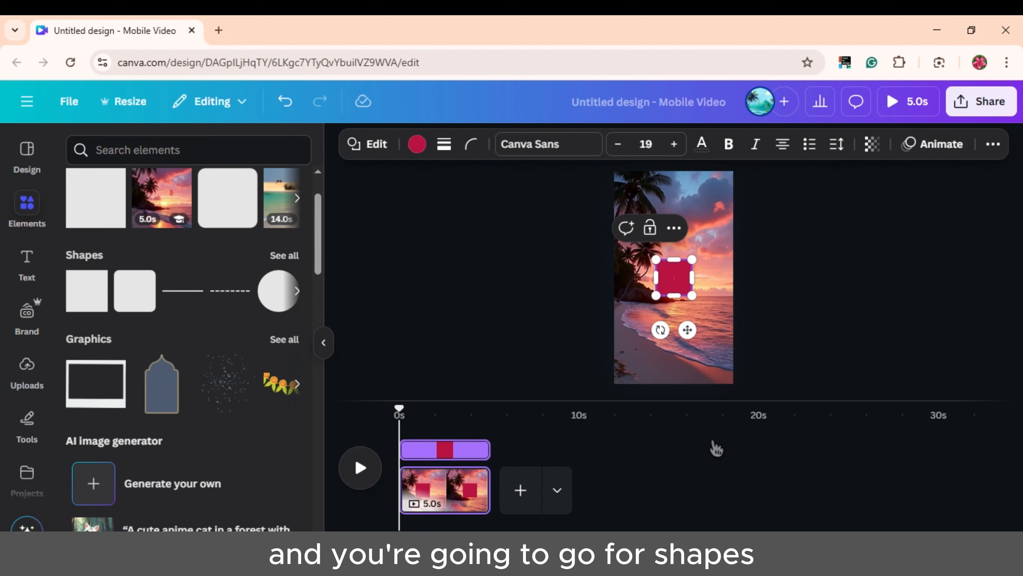
left_click_drag(675, 258, 678, 170)
left_click_drag(673, 290, 674, 383)
left_click_drag(692, 274, 733, 277)
left_click_drag(593, 278, 614, 277)
Make the full-page shape black and set its transparency to 41.
left_click(419, 151)
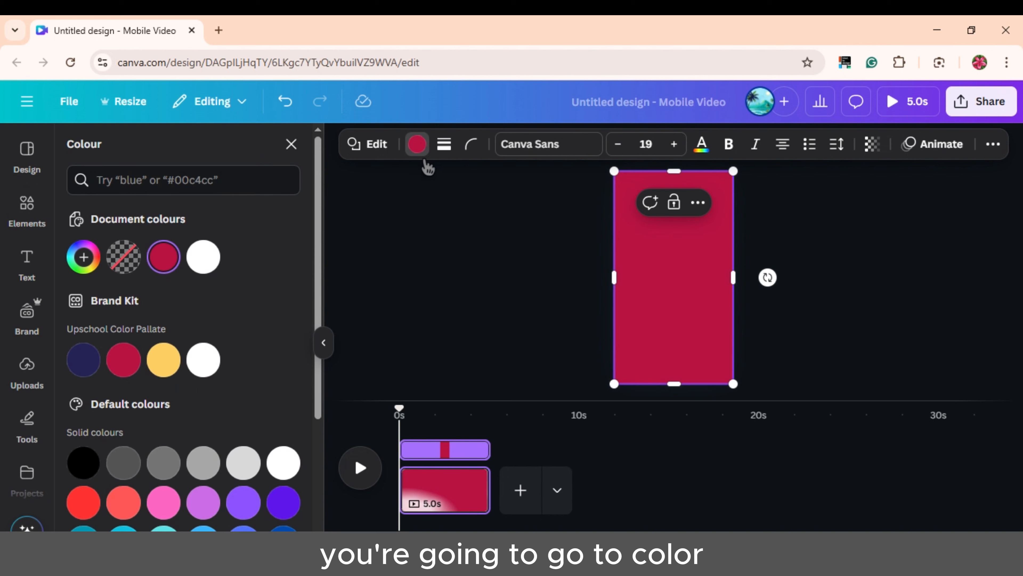
left_click(84, 465)
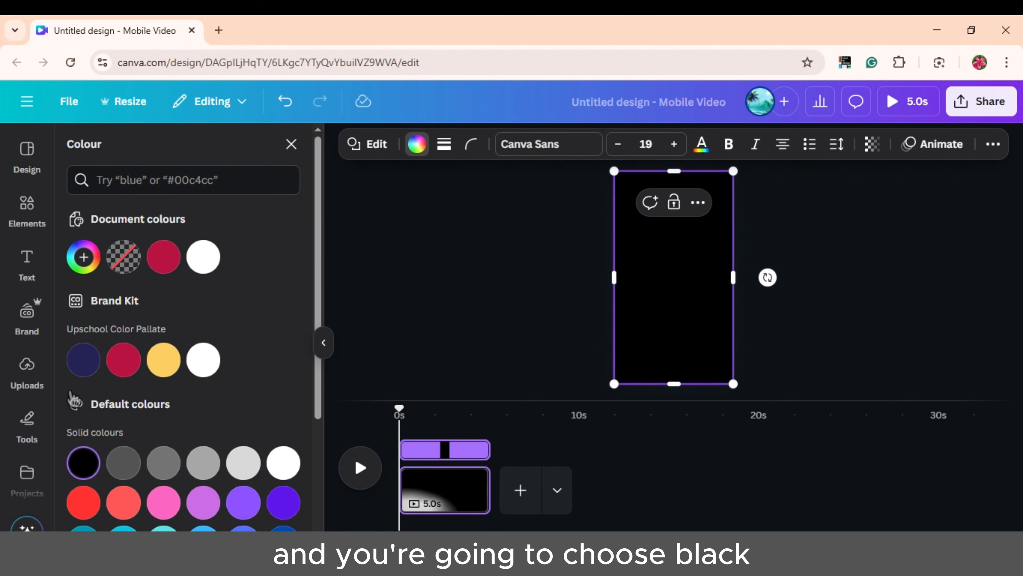
left_click(873, 146)
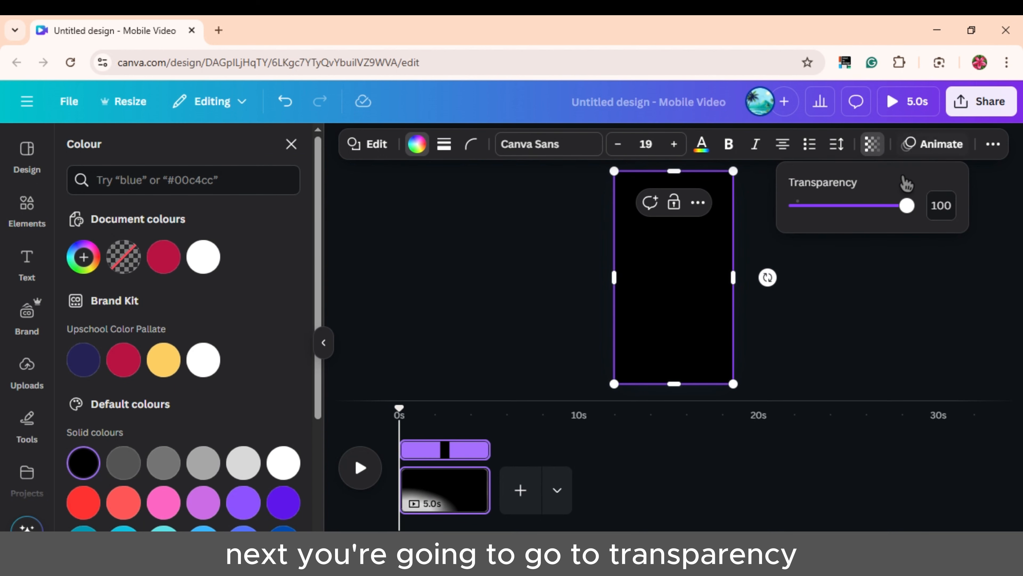
left_click_drag(901, 217, 848, 223)
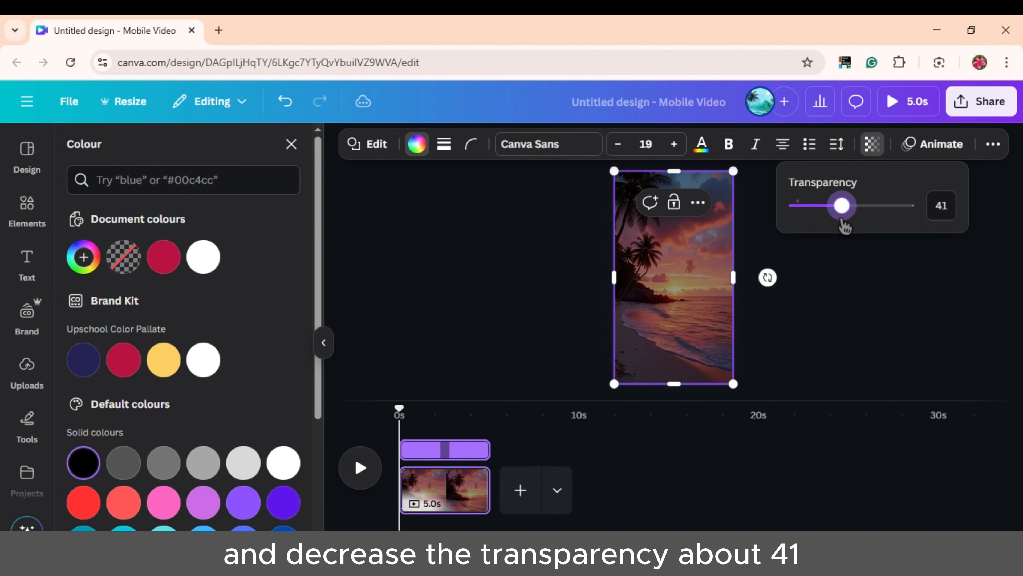
left_click(910, 320)
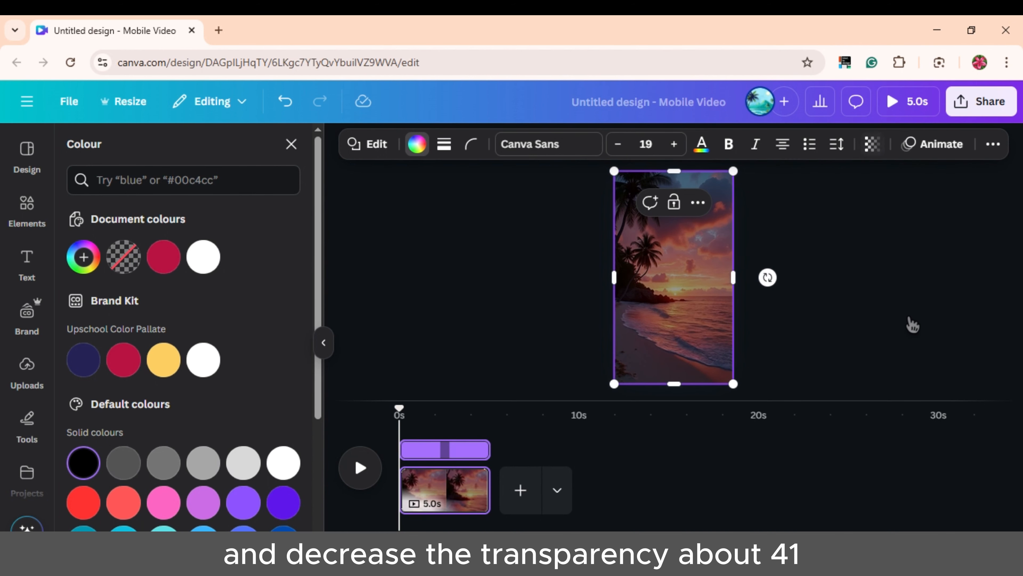
left_click(910, 321)
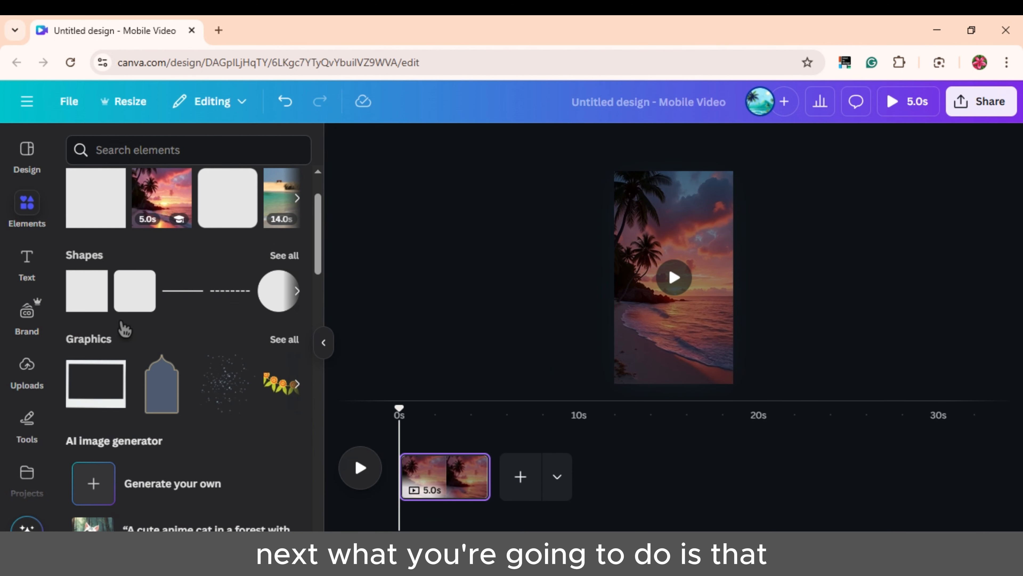
Add a crimson square and widen it into an 864-wide card in the page's middle.
left_click(86, 287)
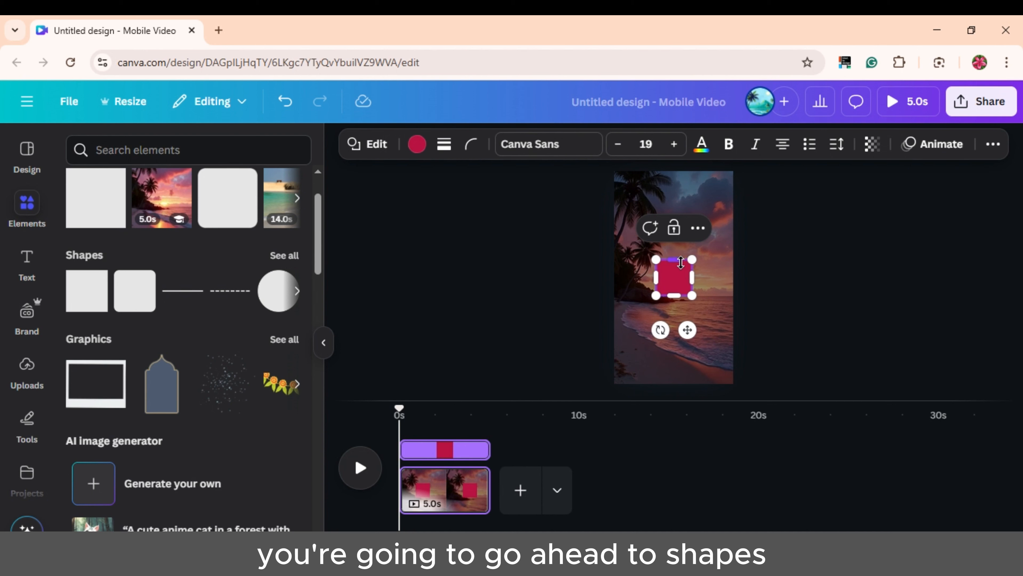
left_click_drag(681, 263, 626, 261)
left_click_drag(692, 264, 722, 264)
mouse_move(674, 296)
left_mouse_down()
mouse_move(676, 334)
mouse_move(680, 300)
left_mouse_up()
left_click(826, 313)
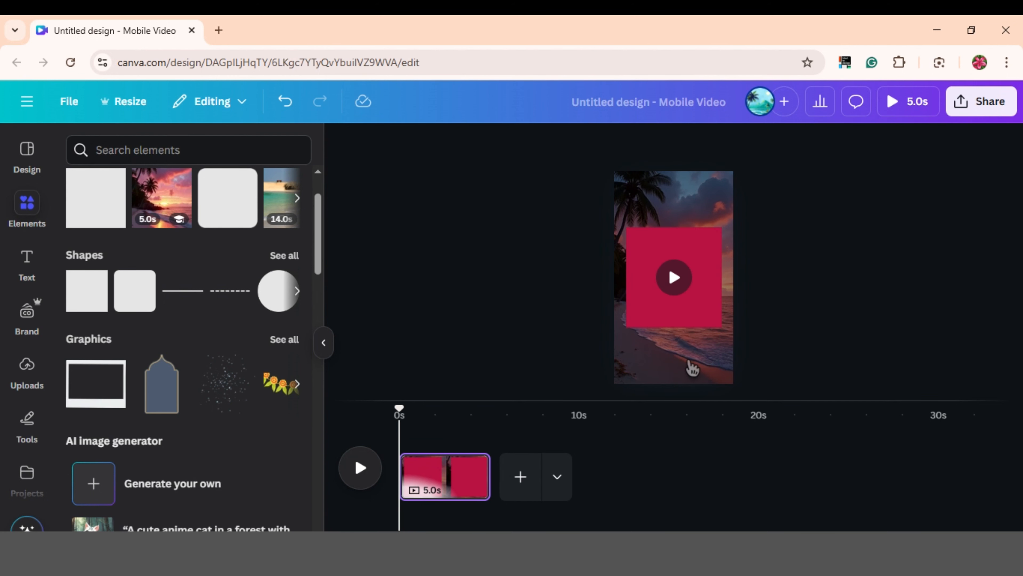
Extend the card's top and bottom edges to make it a taller centred rectangle.
left_click(674, 278)
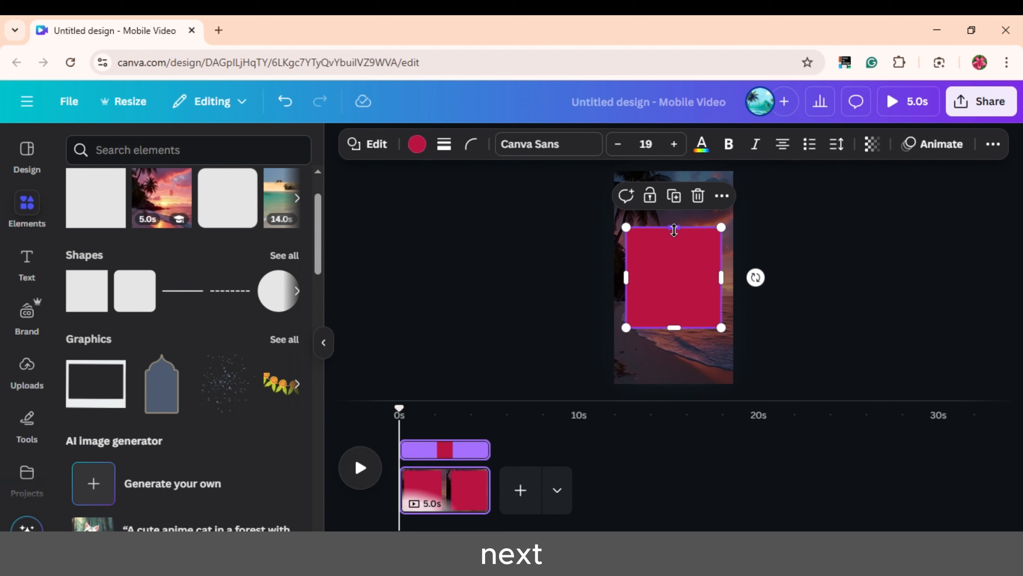
left_click_drag(674, 228, 673, 220)
left_click_drag(674, 327, 674, 336)
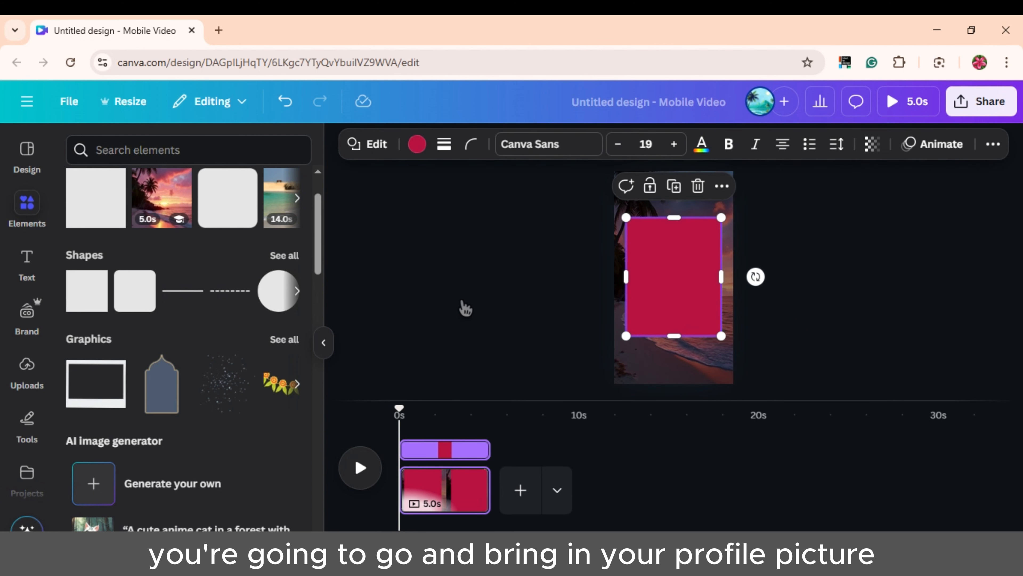
left_click(464, 307)
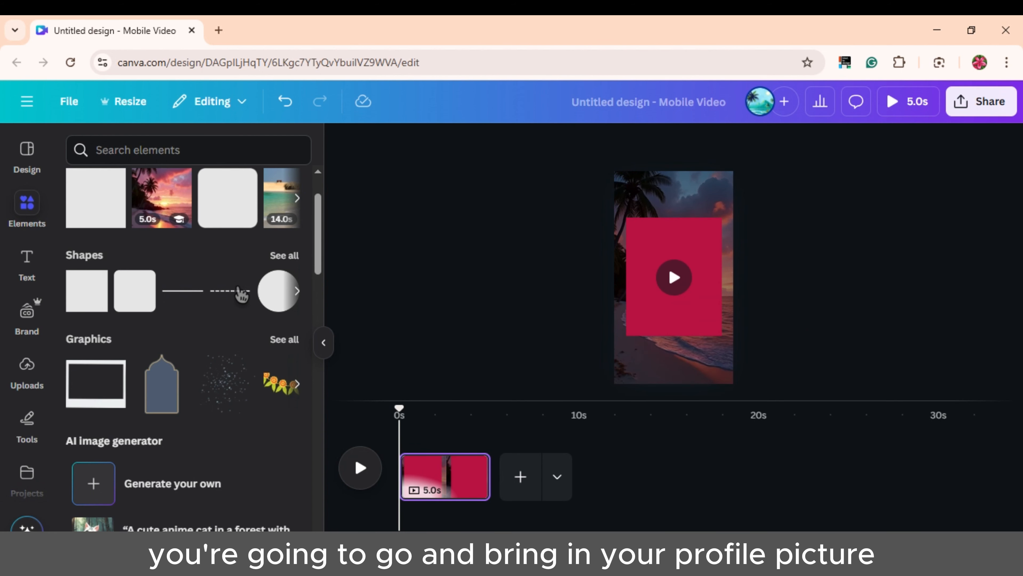
scroll(210, 313, "up", 2)
scroll(210, 313, "down", 9)
scroll(210, 312, "up", 6)
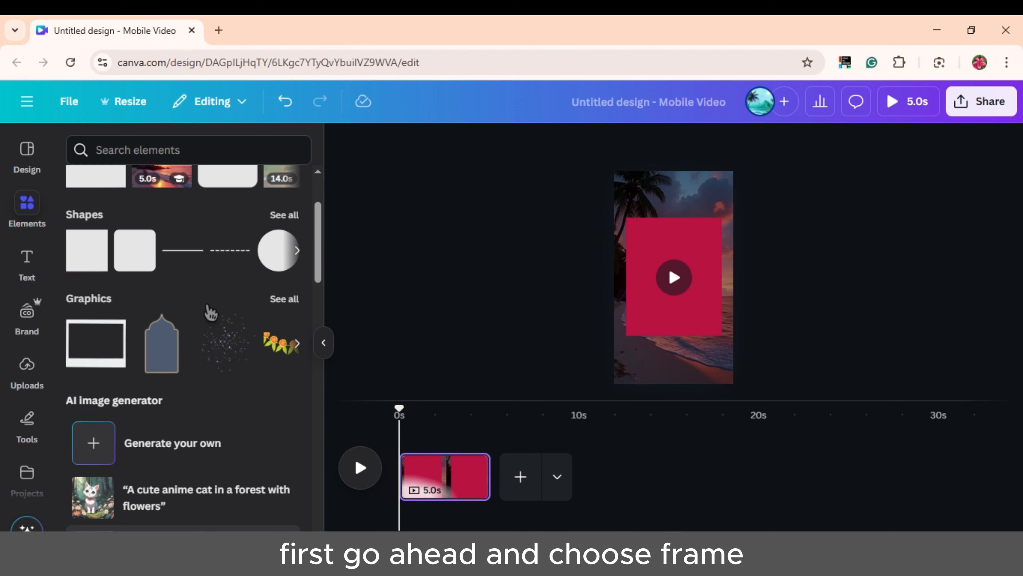
scroll(210, 313, "up", 3)
Add a circle frame and shrink it into the card's top-left corner.
left_click(101, 200)
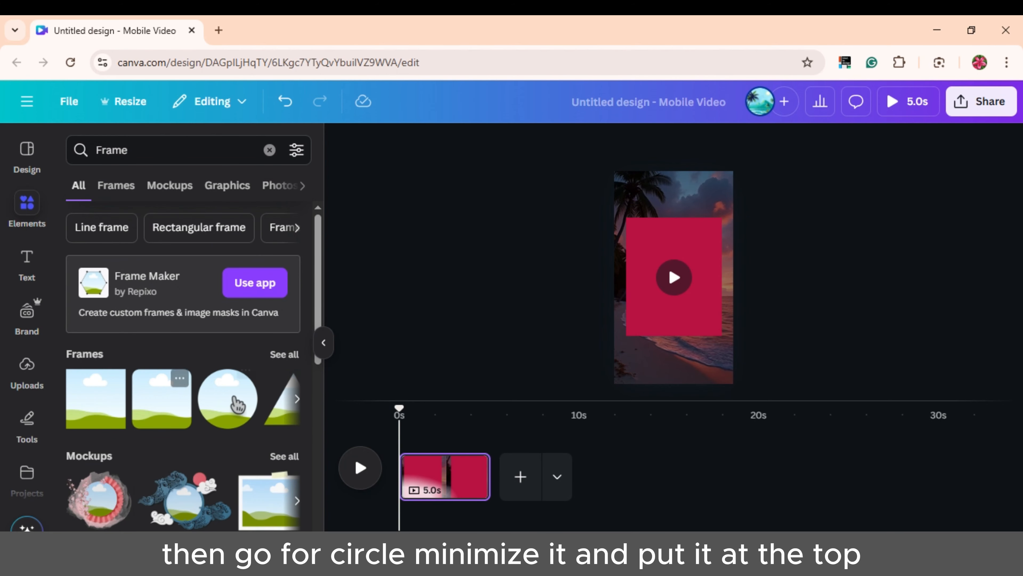
left_click(238, 404)
left_click_drag(702, 310, 647, 244)
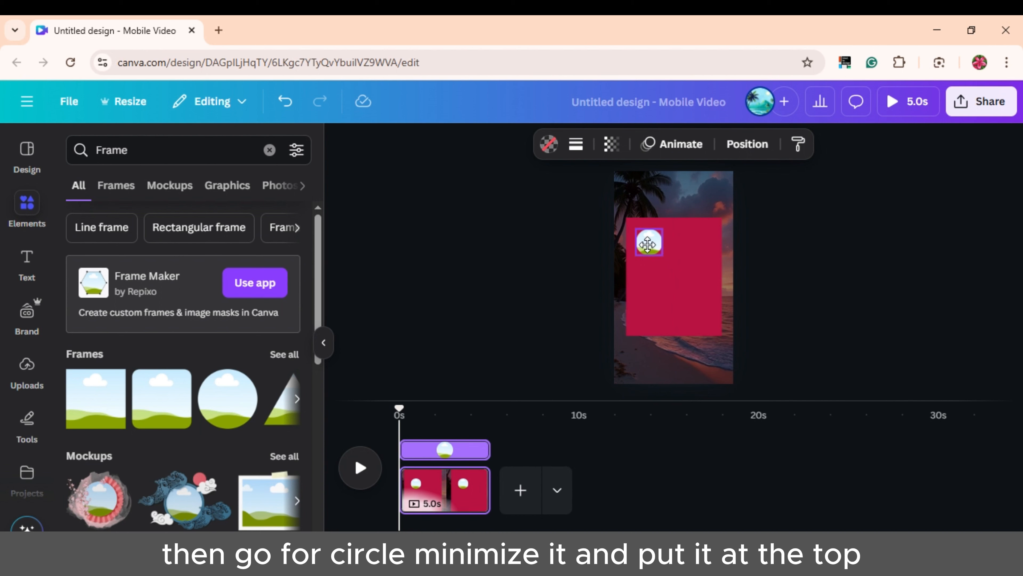
left_click(822, 279)
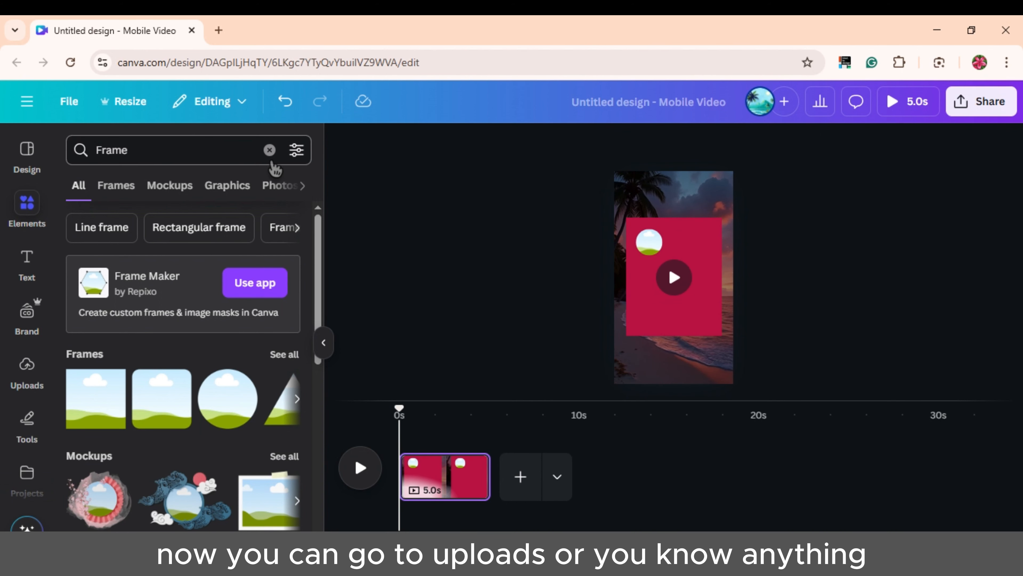
Search 'girl' and drop a woman's portrait into the circle frame, adjusting its crop.
left_click(269, 150)
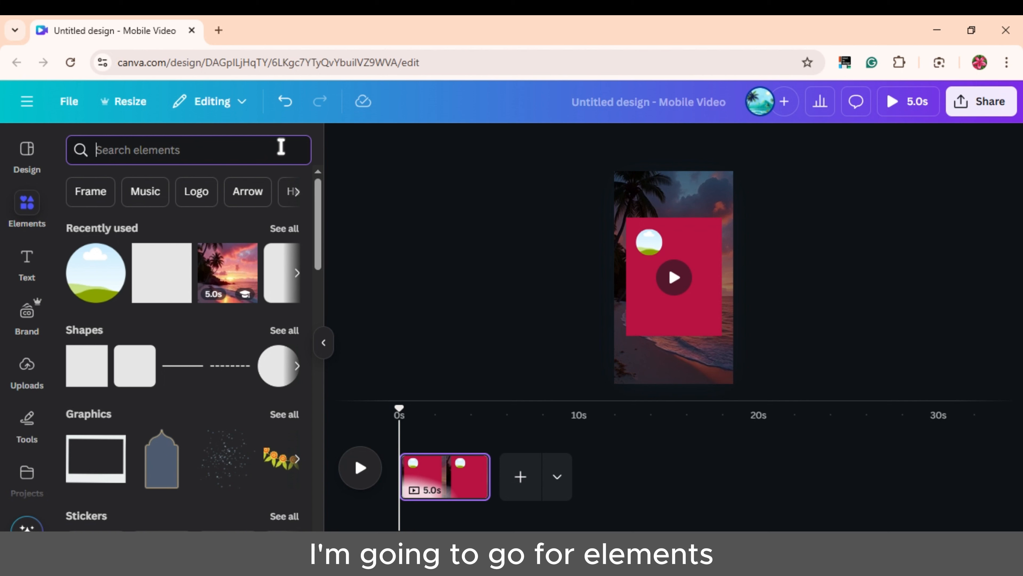
type("girl")
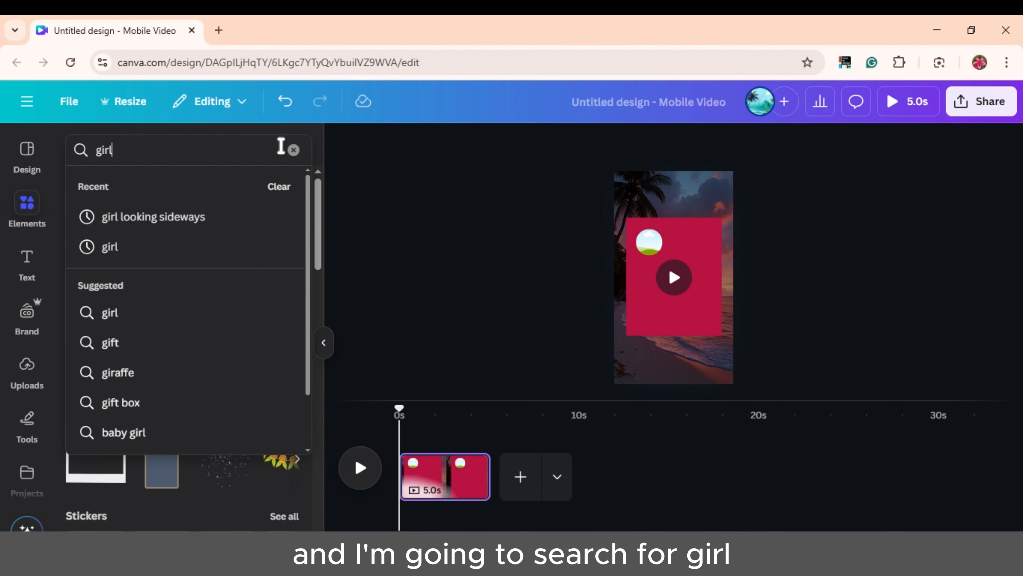
key("Return")
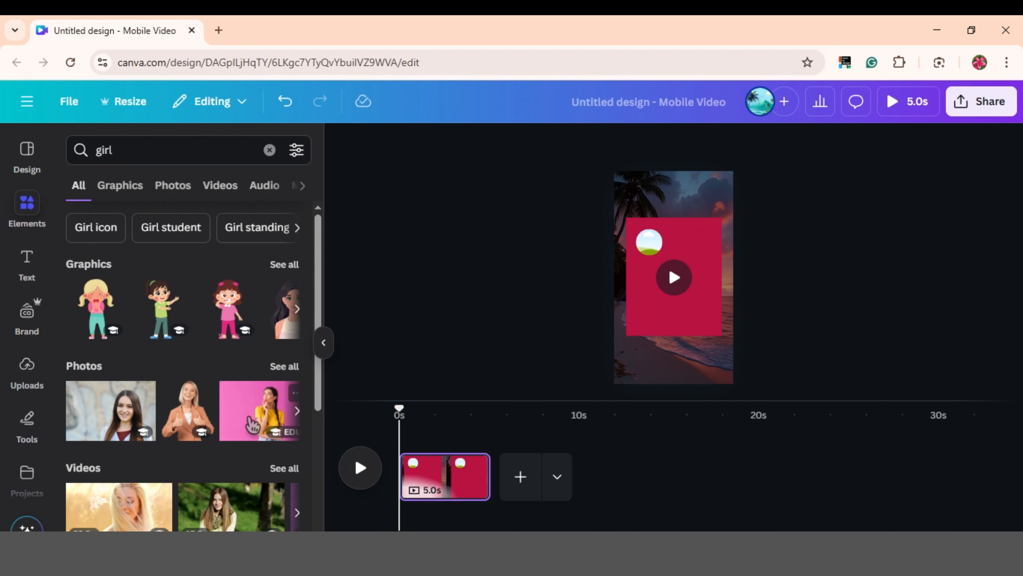
mouse_move(253, 423)
left_mouse_down()
mouse_move(282, 403)
mouse_move(262, 409)
left_mouse_up()
left_click_drag(108, 430, 638, 244)
double_click(649, 242)
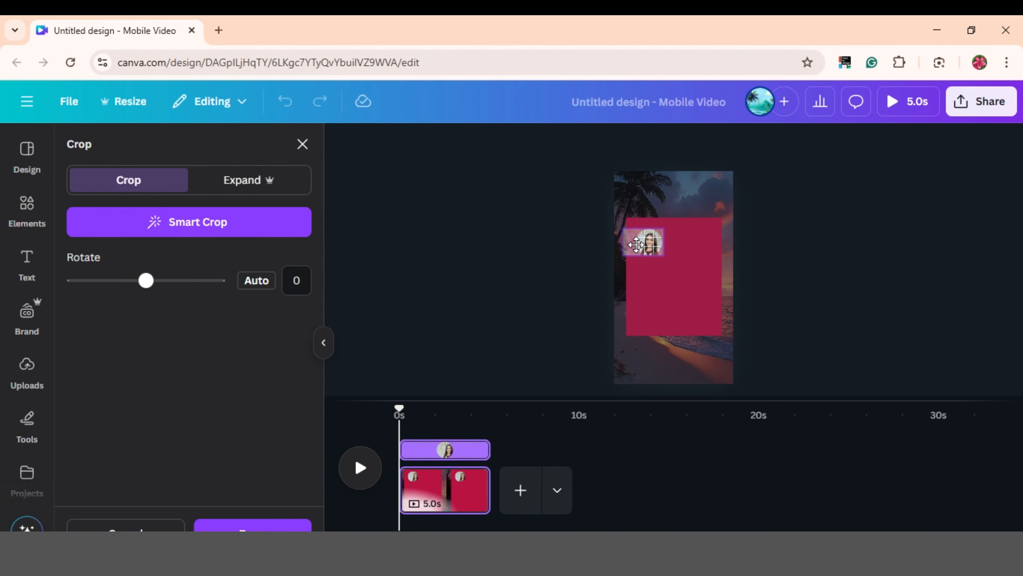
left_click(539, 259)
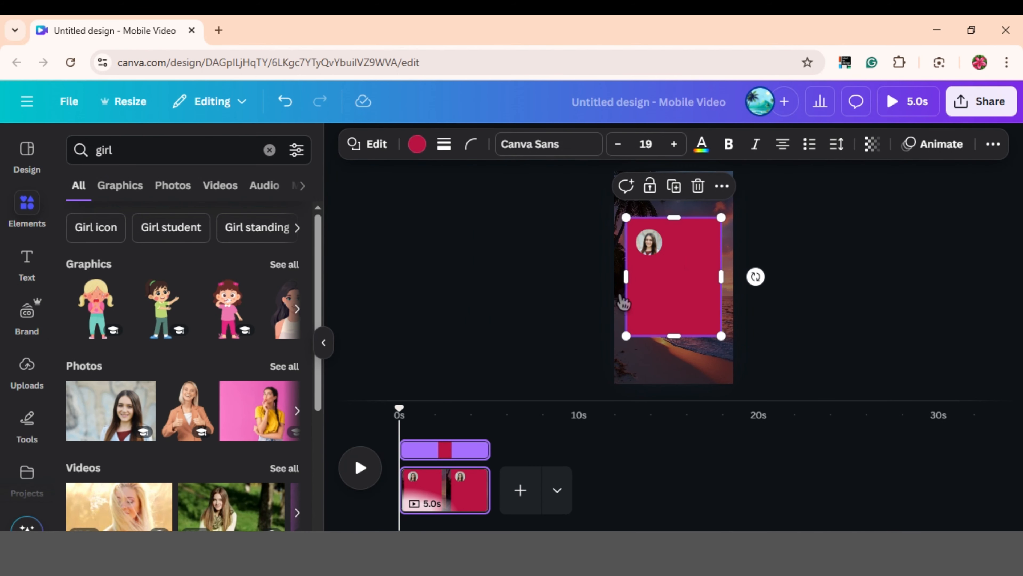
Add a subheading with the profile name and place it level with the photo.
left_click(39, 267)
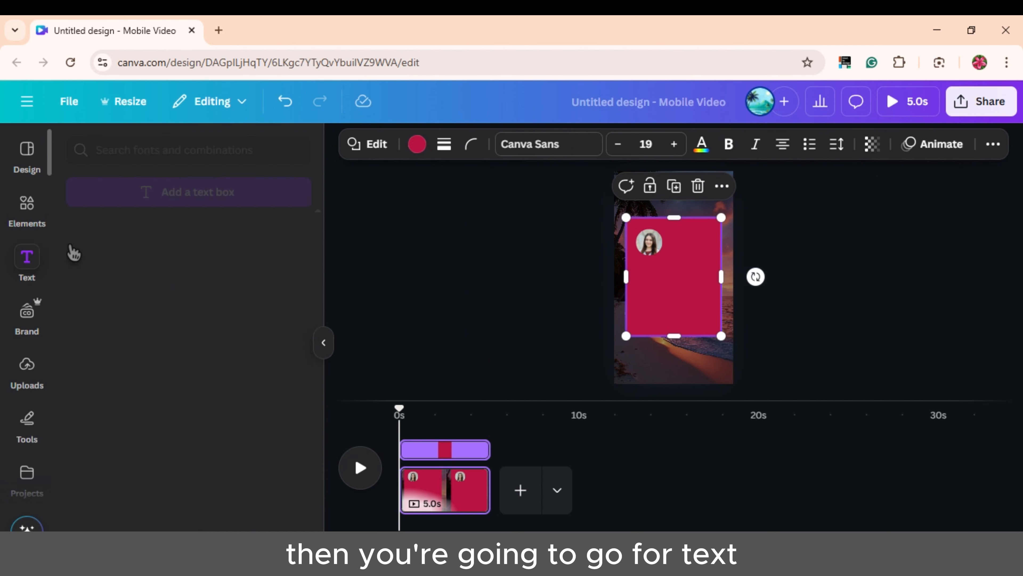
left_click(249, 360)
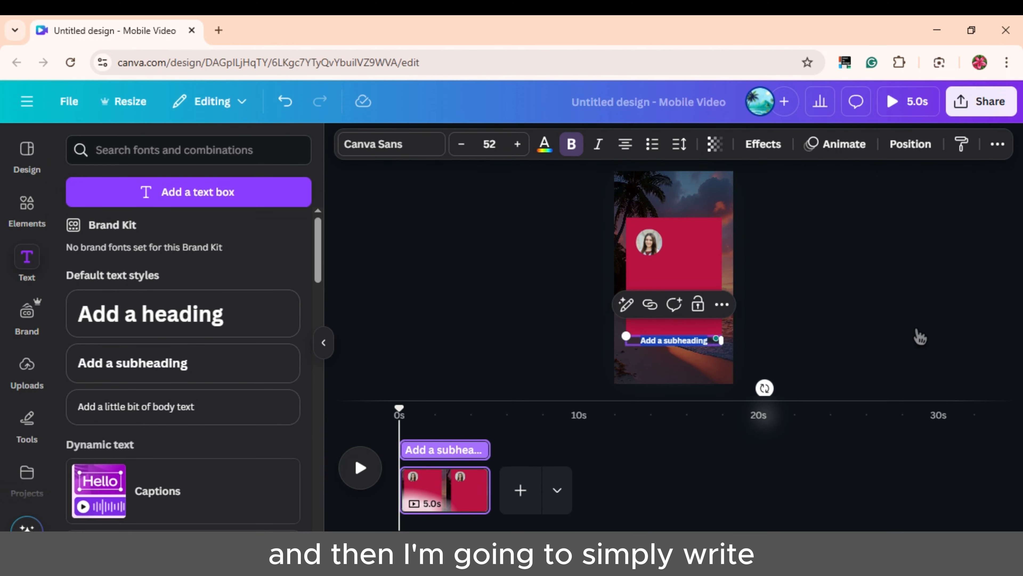
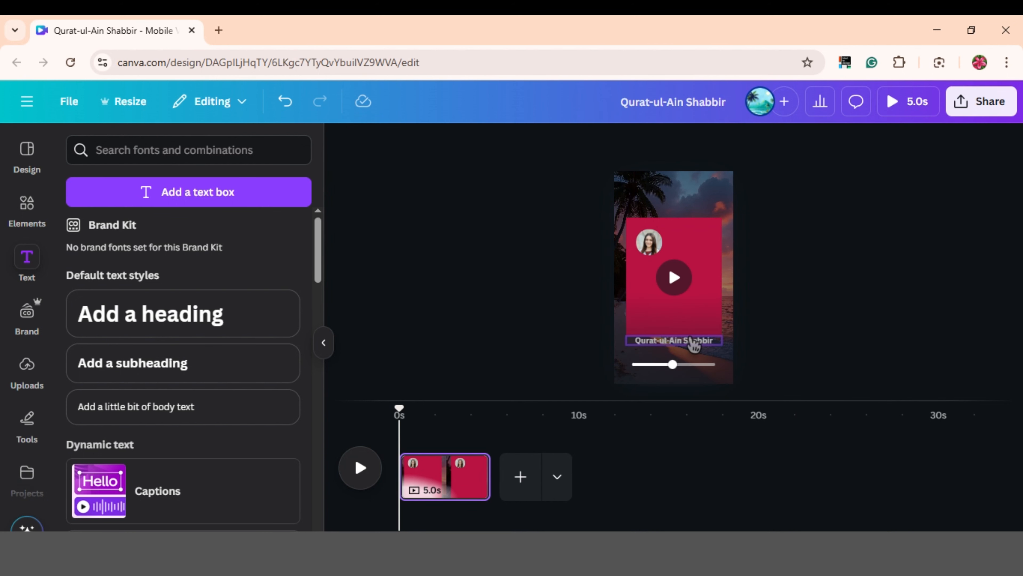
left_click_drag(693, 341, 715, 237)
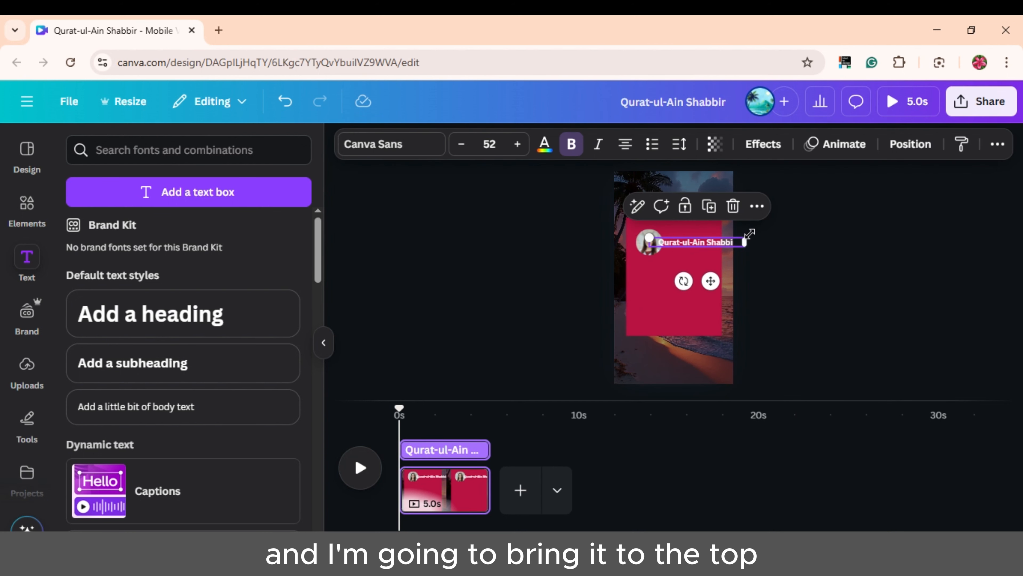
mouse_move(649, 238)
left_mouse_down()
mouse_move(693, 238)
mouse_move(646, 252)
mouse_move(641, 240)
left_mouse_up()
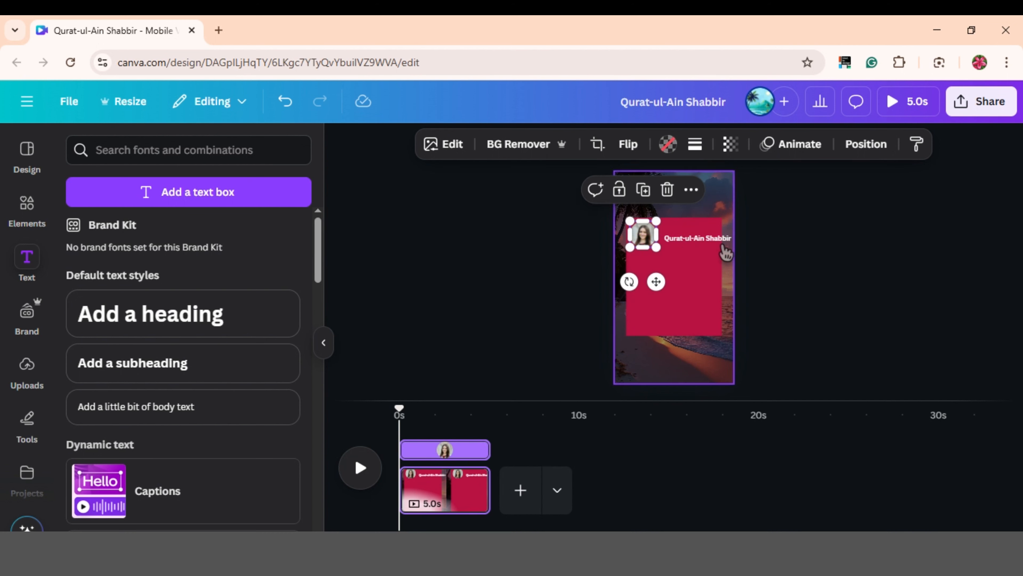
left_click_drag(708, 241, 706, 233)
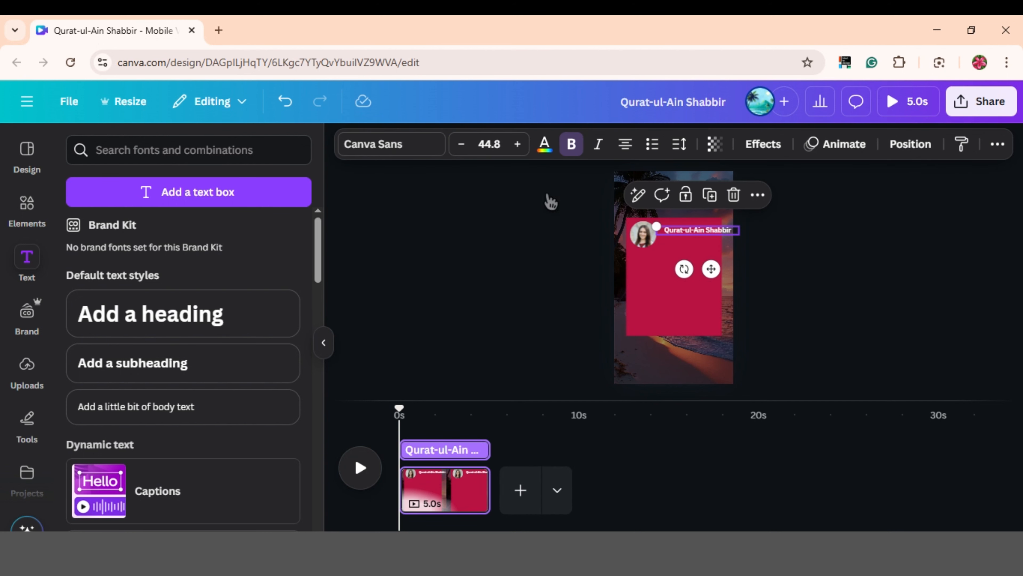
Increase the name text to size 47.8 and browse the font list for Roboto Condensed.
left_click(509, 144)
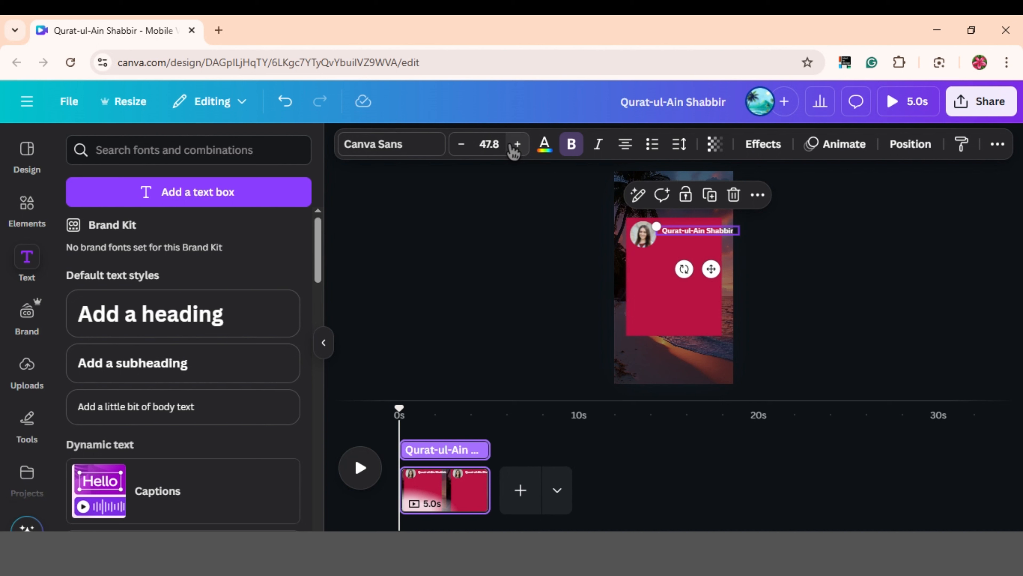
left_click(394, 143)
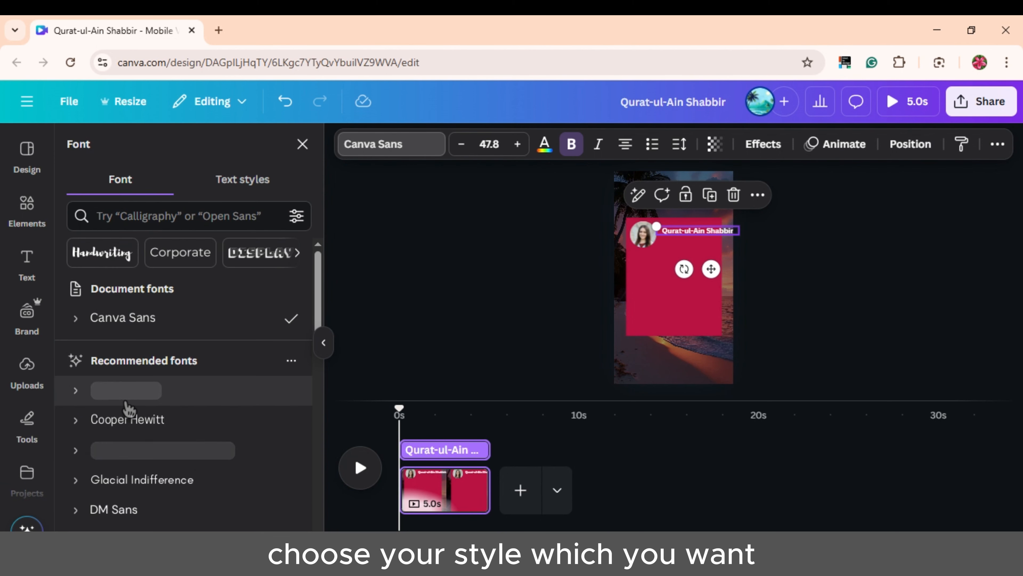
scroll(165, 459, "down", 3)
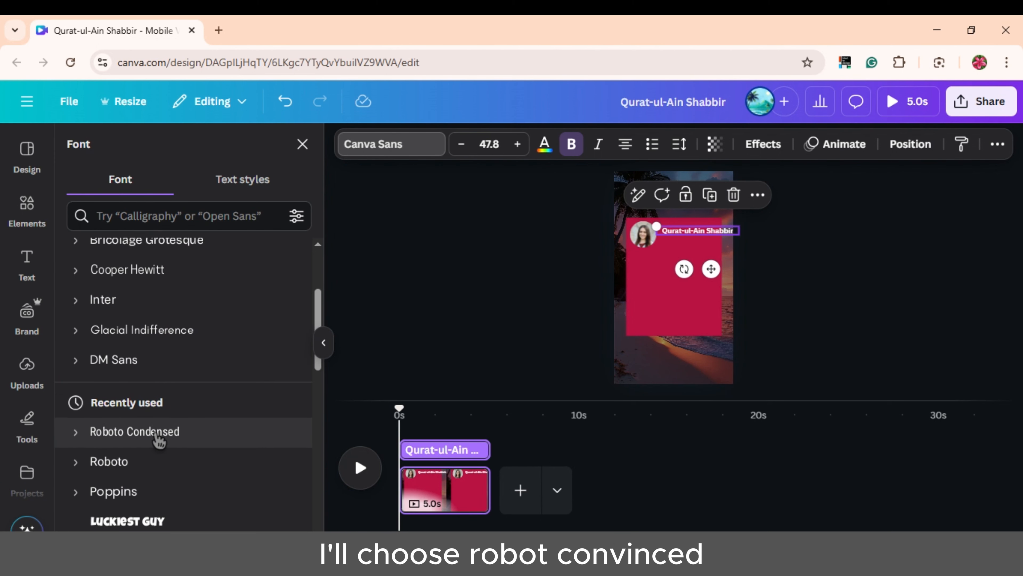